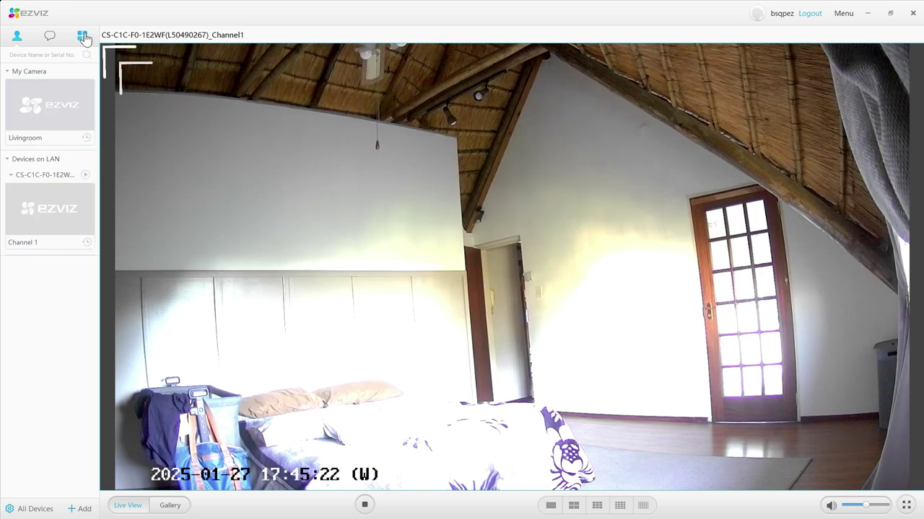
- Open and close Access Configuration, then confirm the Local Album is empty and close it
left_click(85, 41)
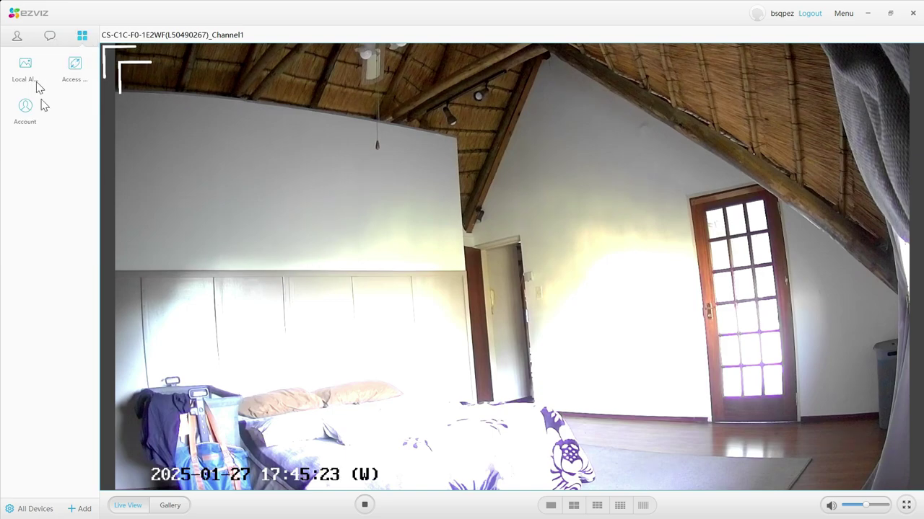
left_click(73, 71)
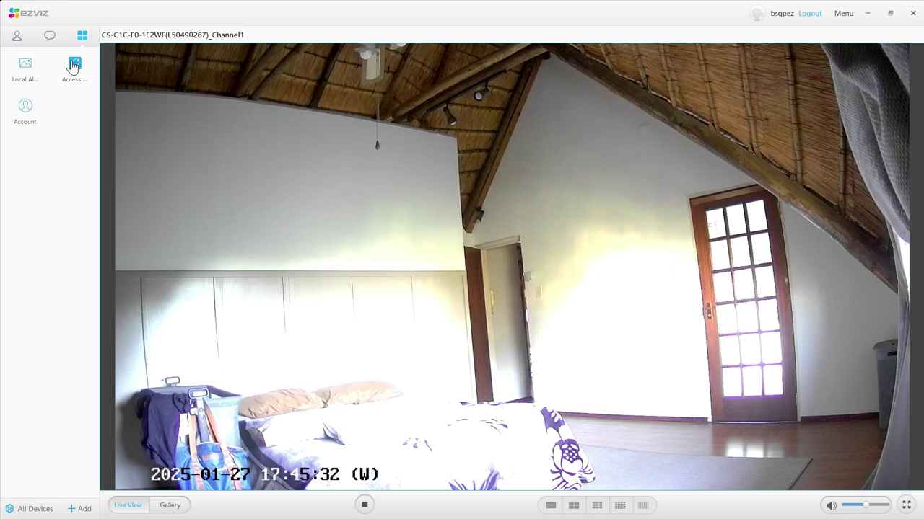
left_click(73, 67)
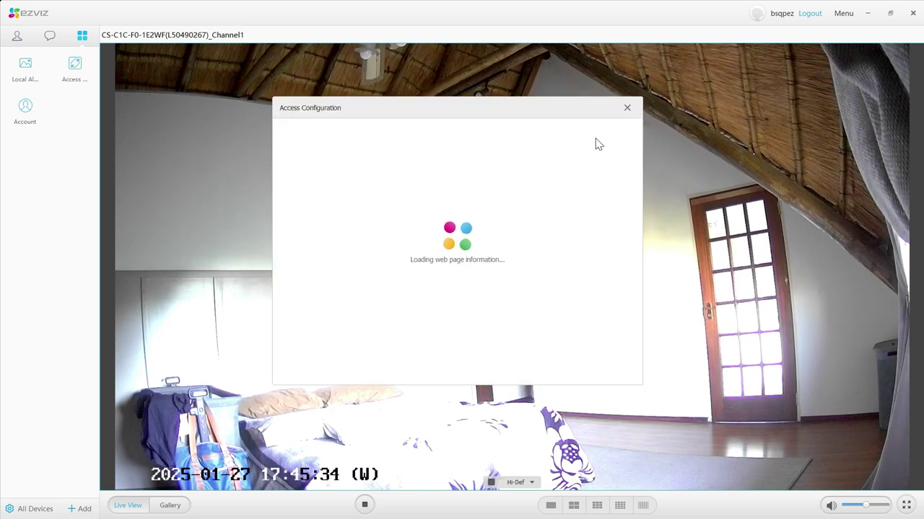
left_click(625, 108)
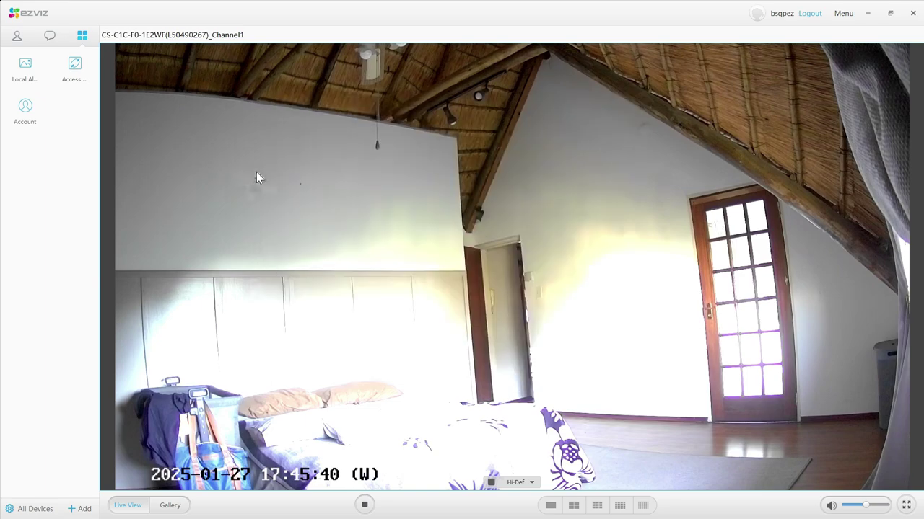
left_click(27, 67)
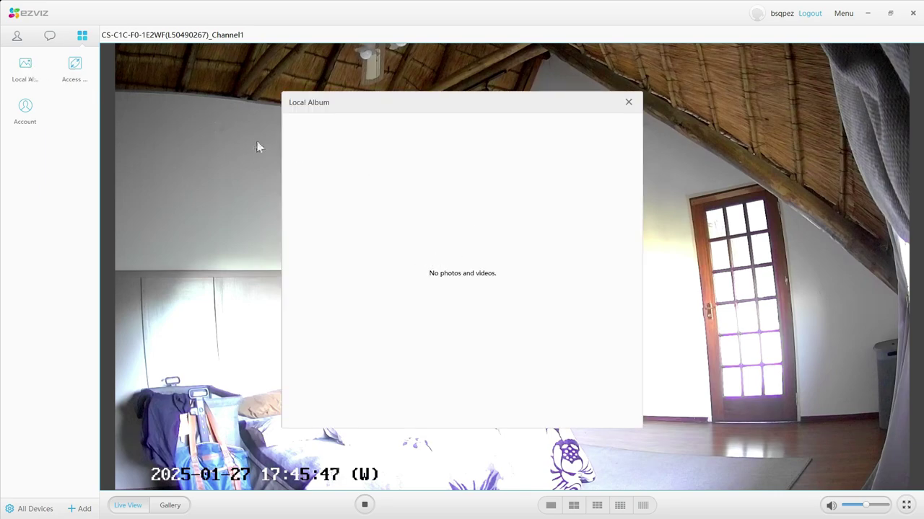
left_click(627, 104)
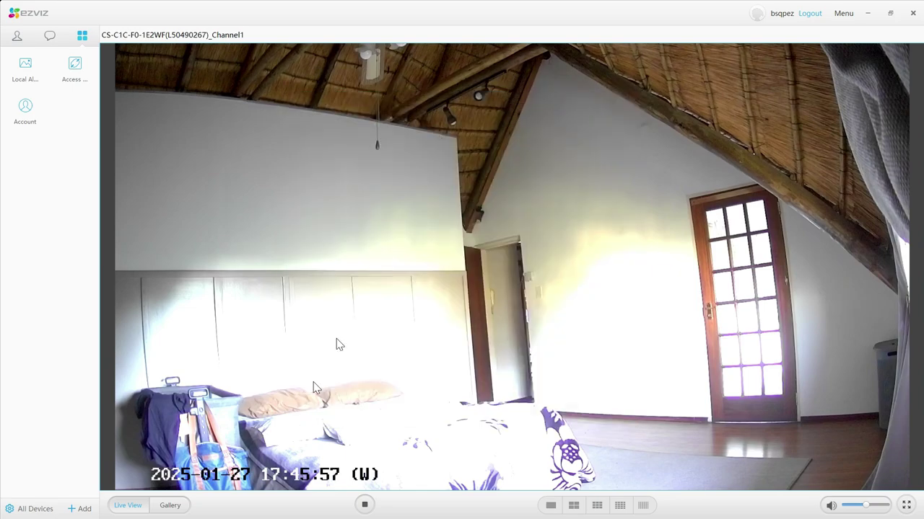
- Switch to playback of the 13 January 2025 recording
left_click(180, 508)
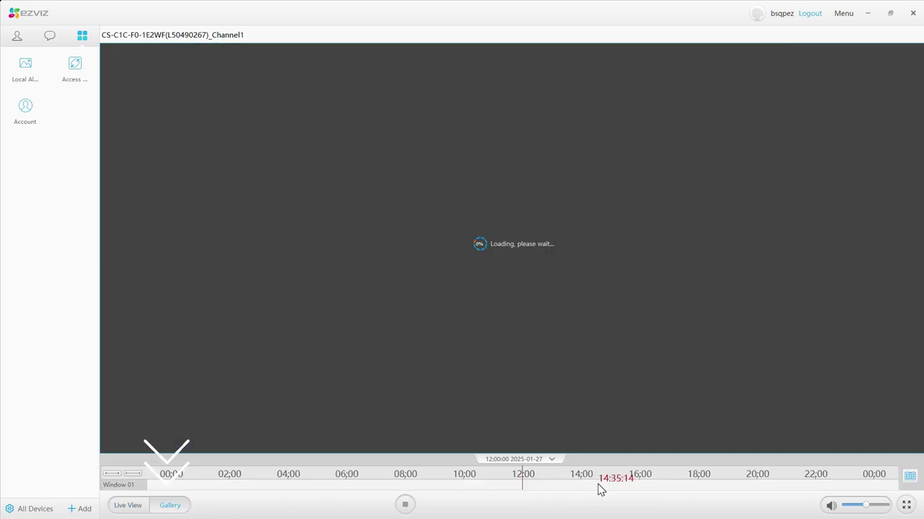
left_click(909, 477)
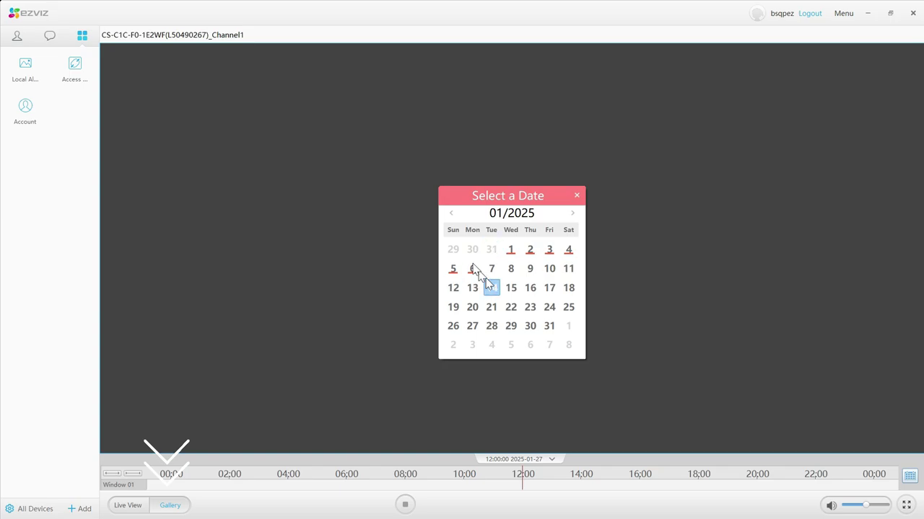
left_click(472, 285)
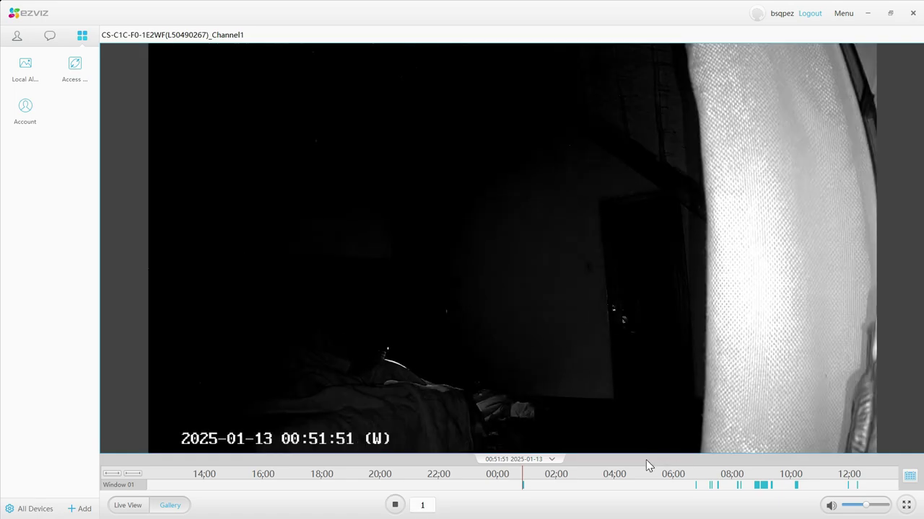
- Record a short clip of the playback, then stop recording to save it
mouse_move(531, 440)
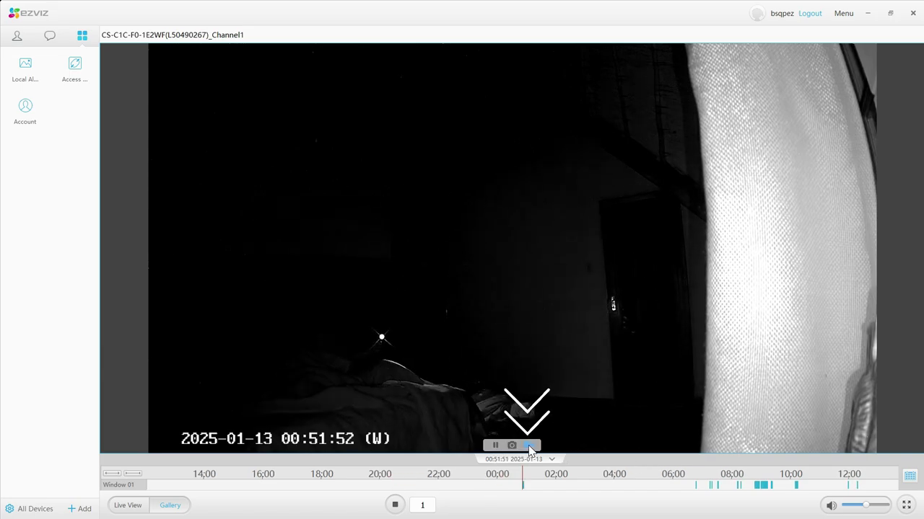
left_click(529, 448)
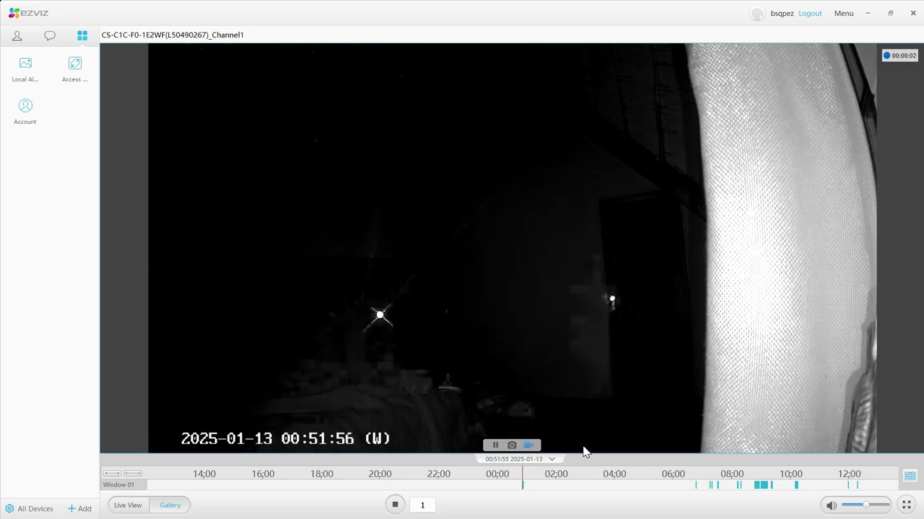
left_click(531, 446)
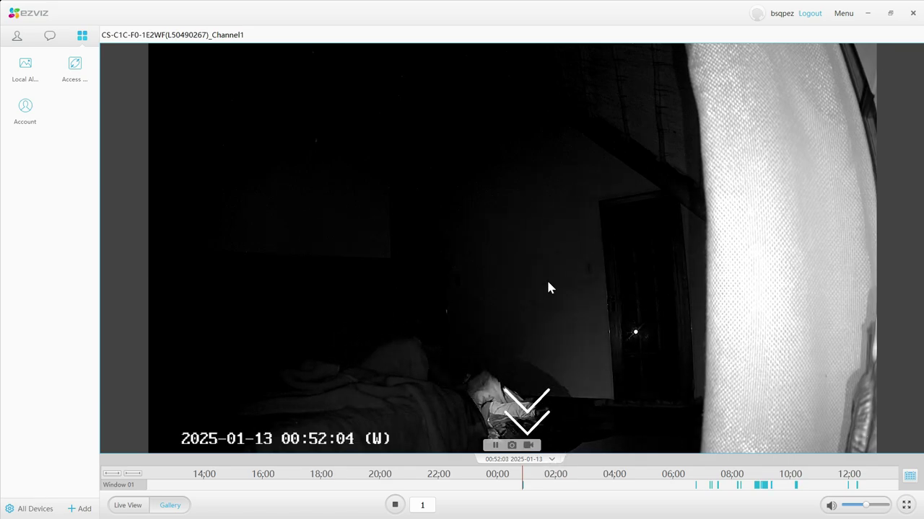
left_click(74, 65)
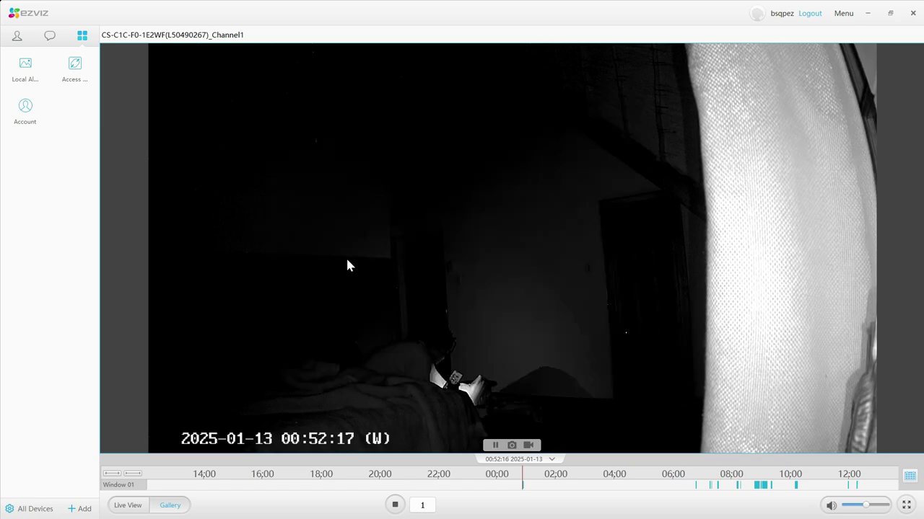
left_click(27, 70)
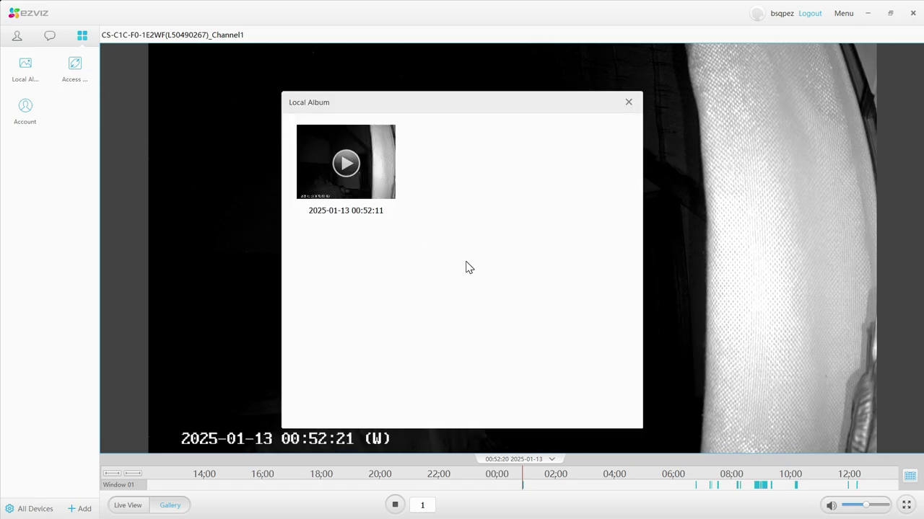
left_click(345, 180)
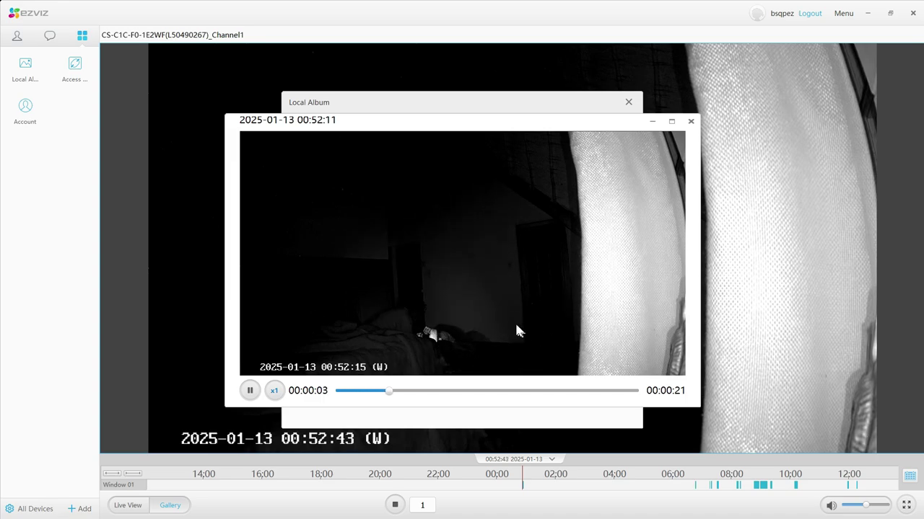
left_click(691, 121)
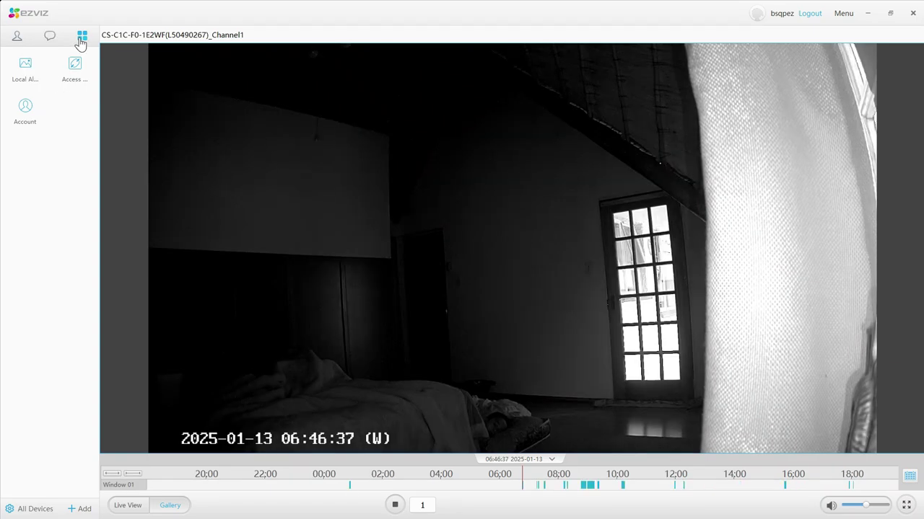
left_click(21, 77)
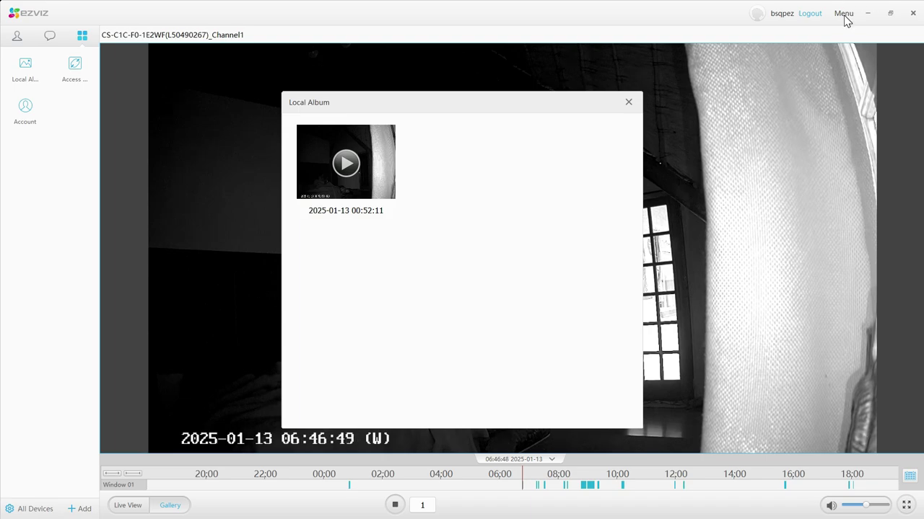
- Close the Local Album and browse to the records save folder from Menu > Settings
left_click(629, 102)
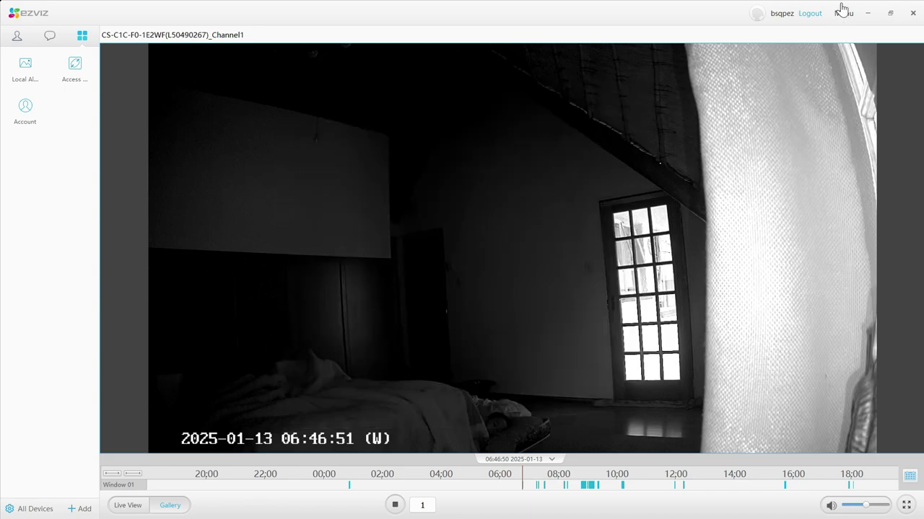
left_click(842, 13)
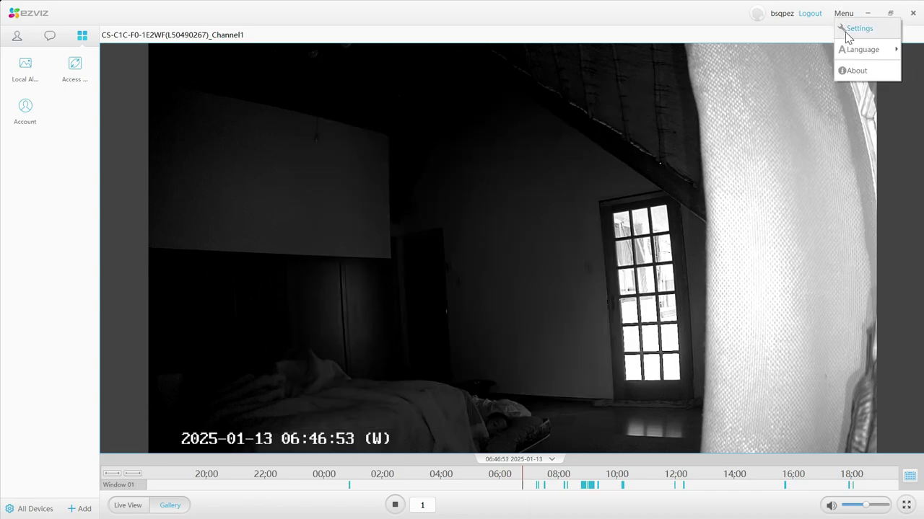
left_click(857, 30)
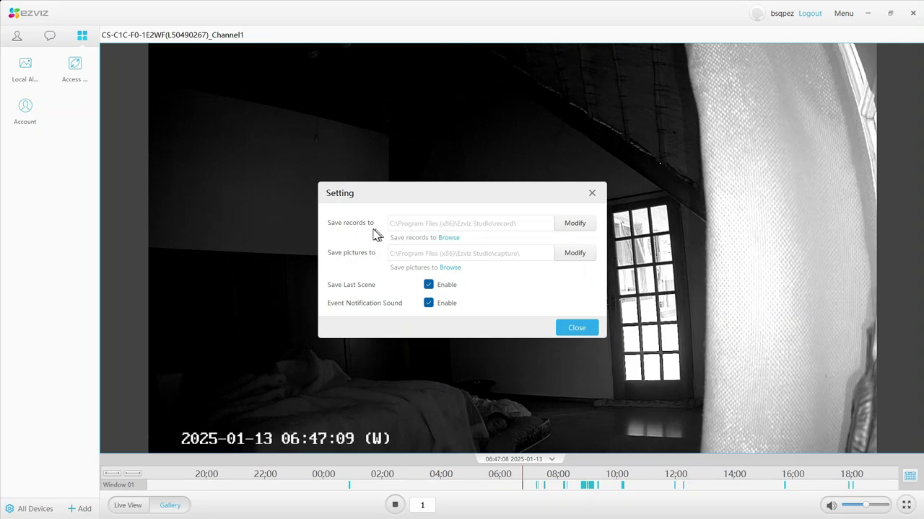
left_click(451, 238)
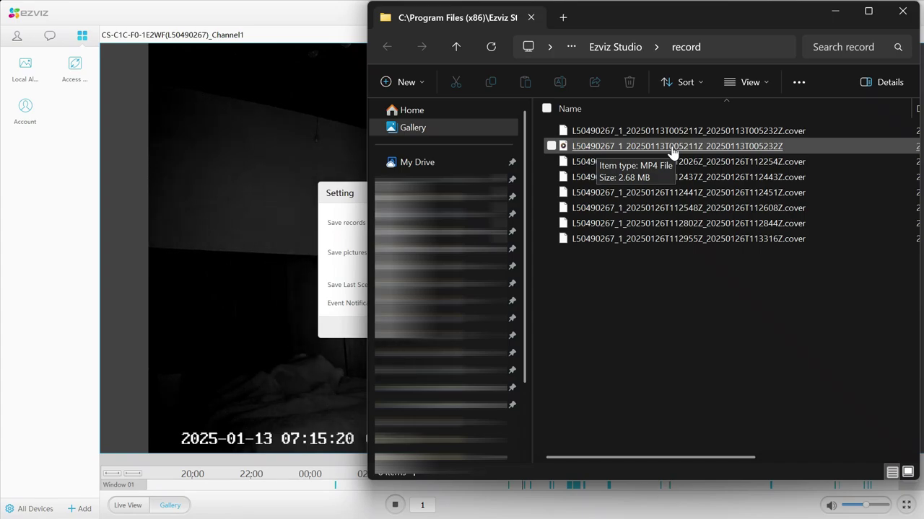
- Move File Explorer aside and keep the records folder at C:\Program Files (x86)\Ezviz Studio\record\
left_click_drag(721, 18, 541, 33)
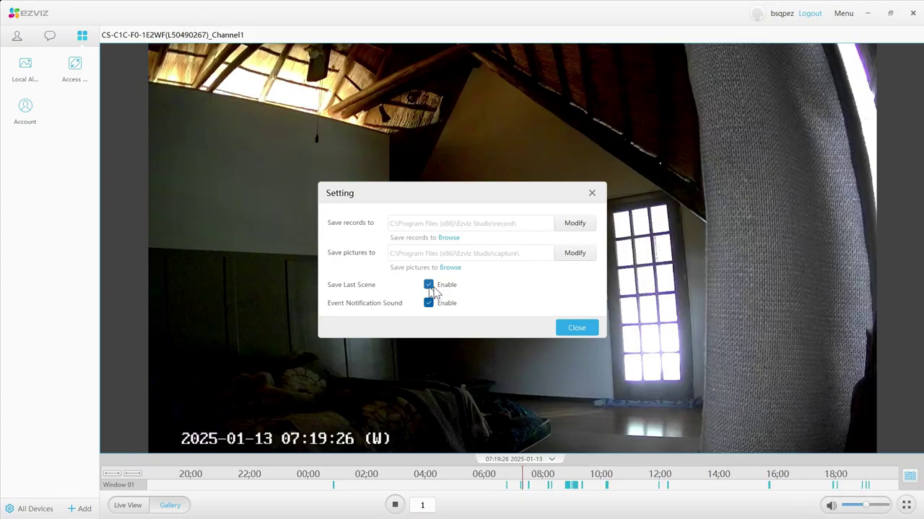
left_click(580, 223)
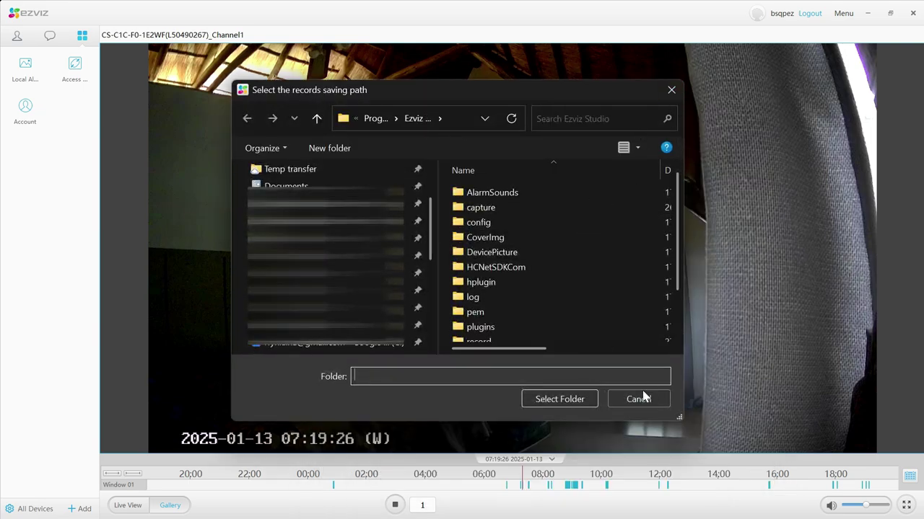
left_click(629, 402)
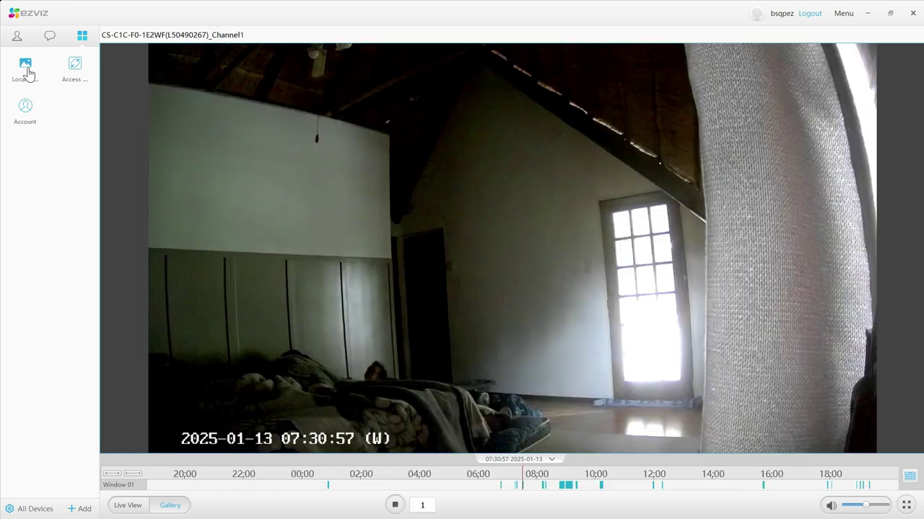
- Replay the saved 00:52:11 clip from the Local Album, then reopen Menu > Settings
left_click(25, 68)
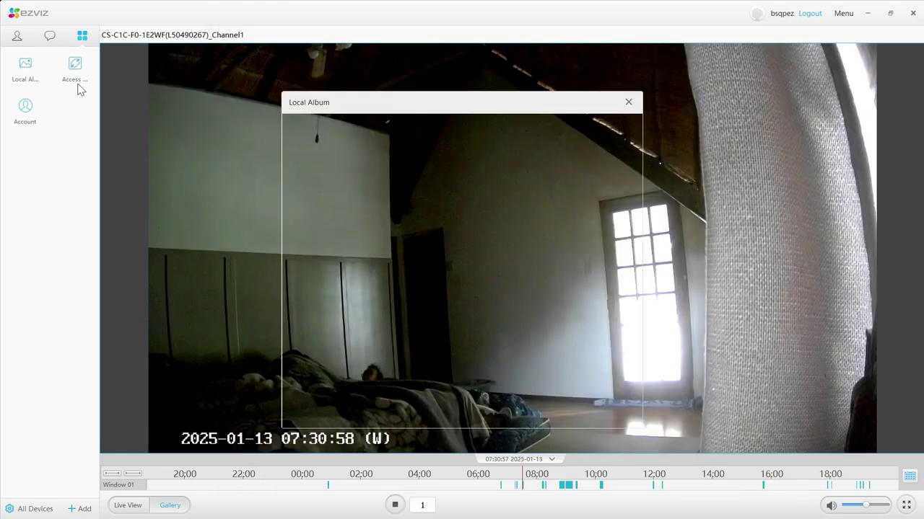
left_click(345, 163)
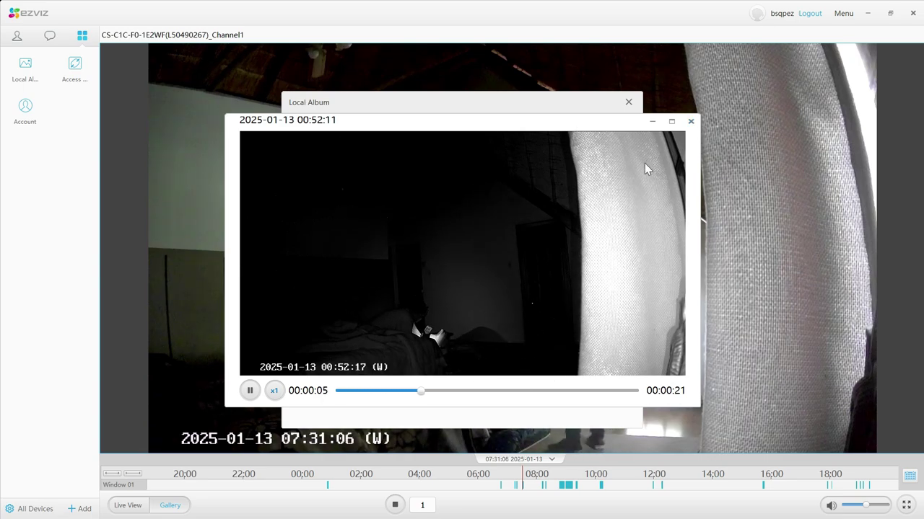
left_click(690, 121)
left_click(841, 16)
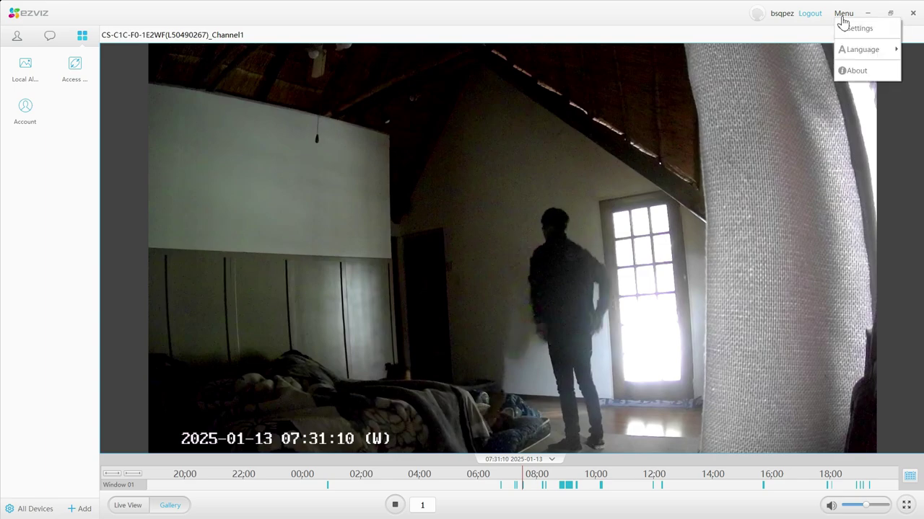
left_click(866, 26)
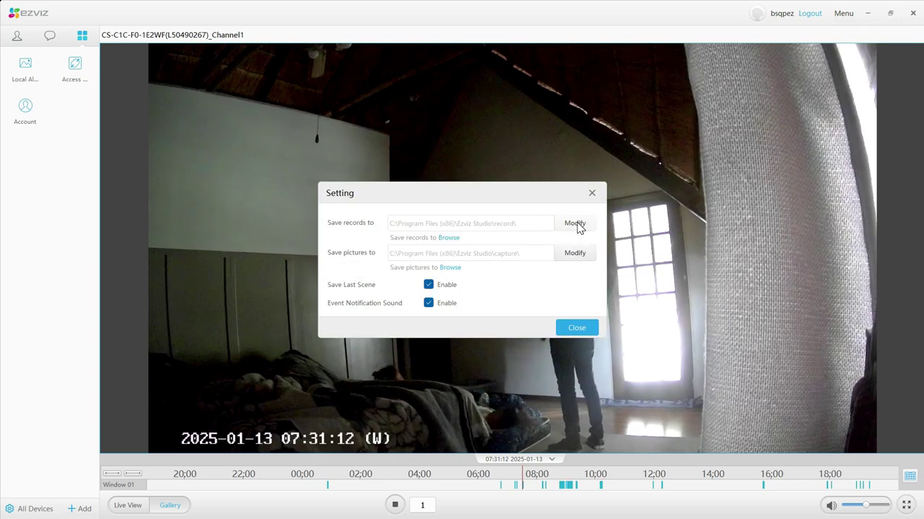
- Browse to the Ezviz Studio record folder and select the 2.68 MB MP4 clip
left_click(446, 238)
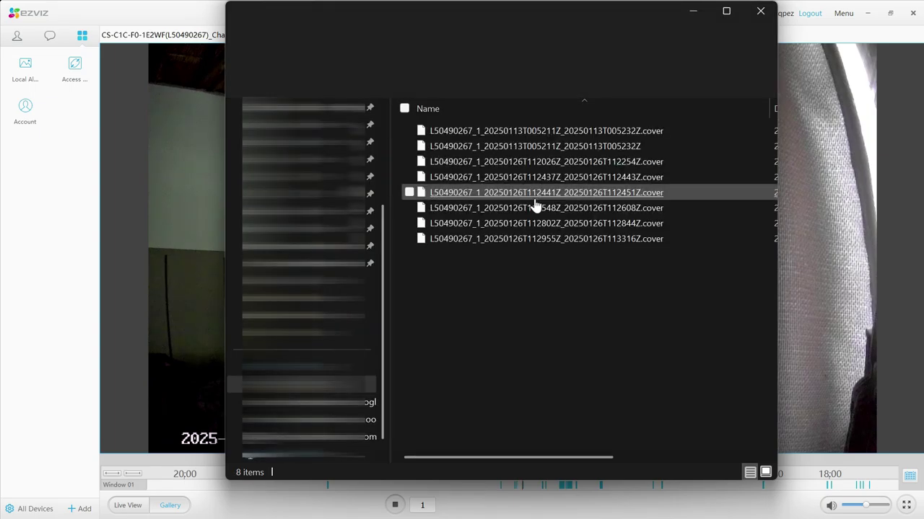
left_click(475, 150)
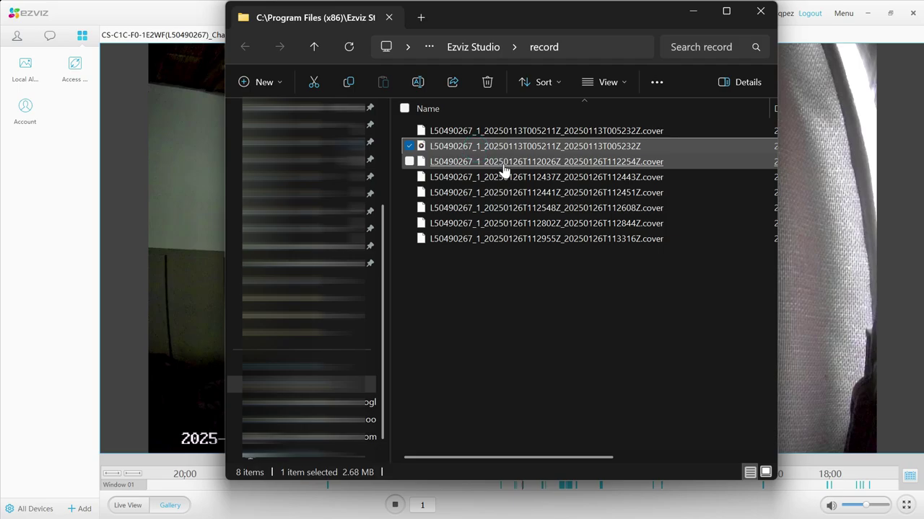
- Play the selected MP4 clip in Media Player, then close the player
key("Return")
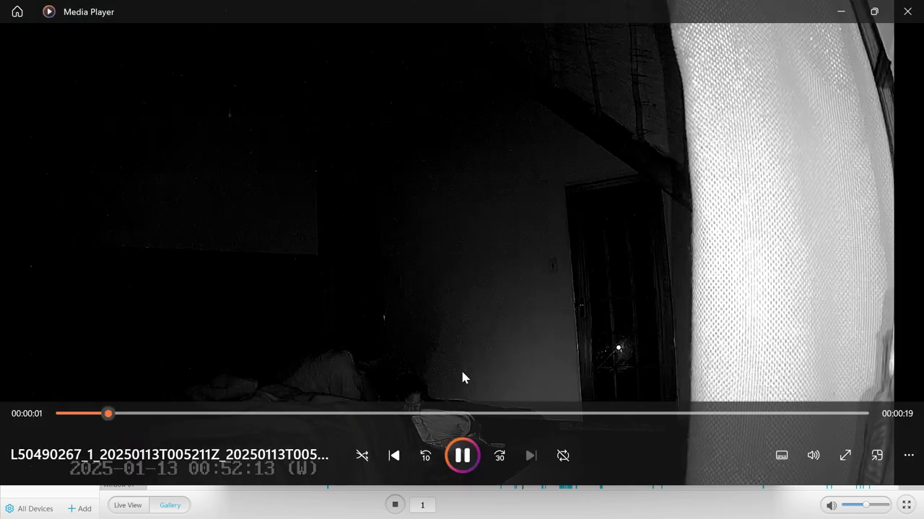
left_click(909, 12)
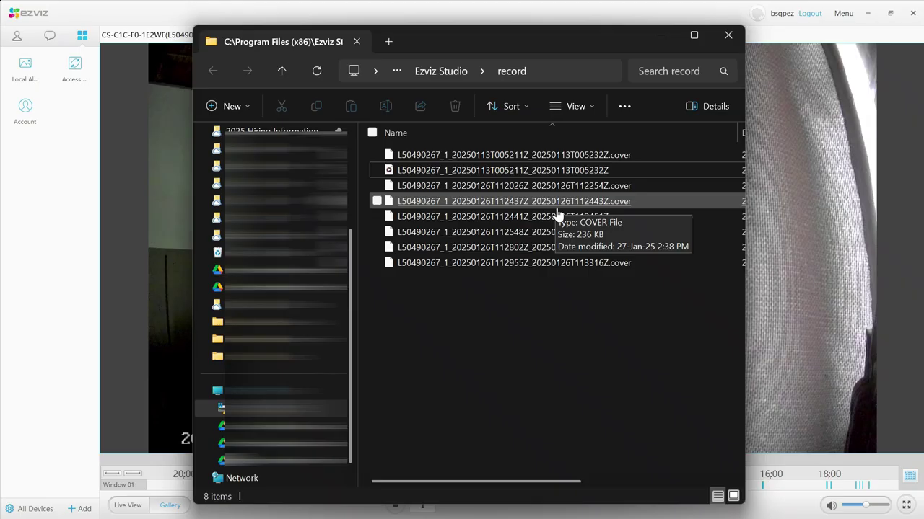